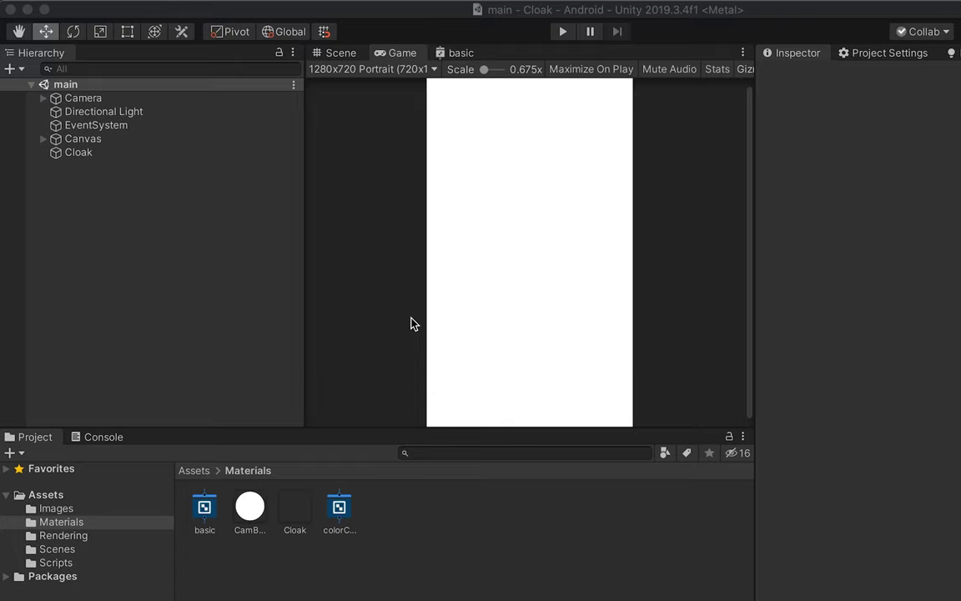
- Look at the CameraPlane nested under the Camera object from an angled view of the scene
click(42, 98)
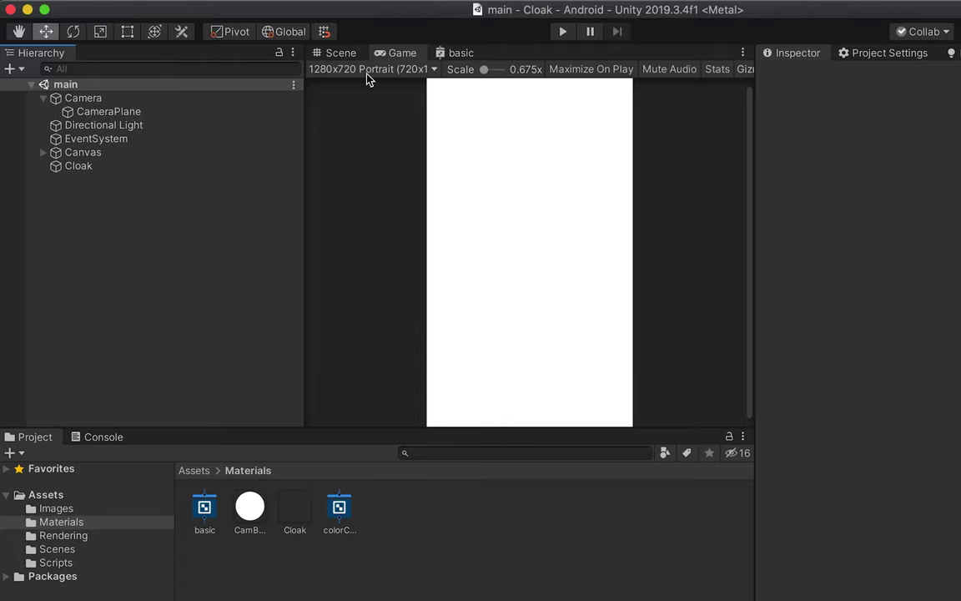
click(338, 53)
click(108, 111)
alt+drag(325, 175, 514, 242)
click(157, 237)
click(43, 98)
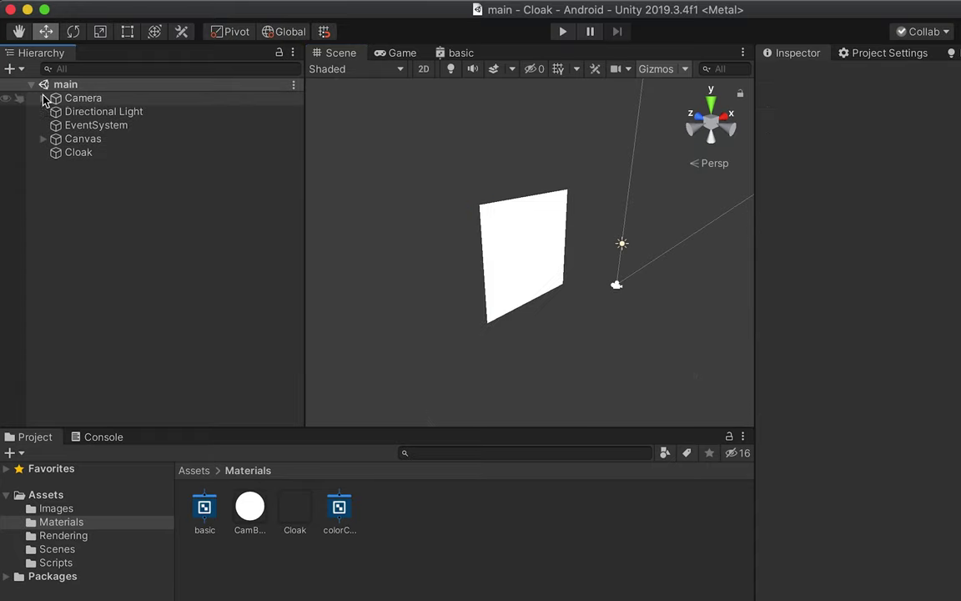
- Play-test the camera feed in the Game view and stop the test
click(394, 54)
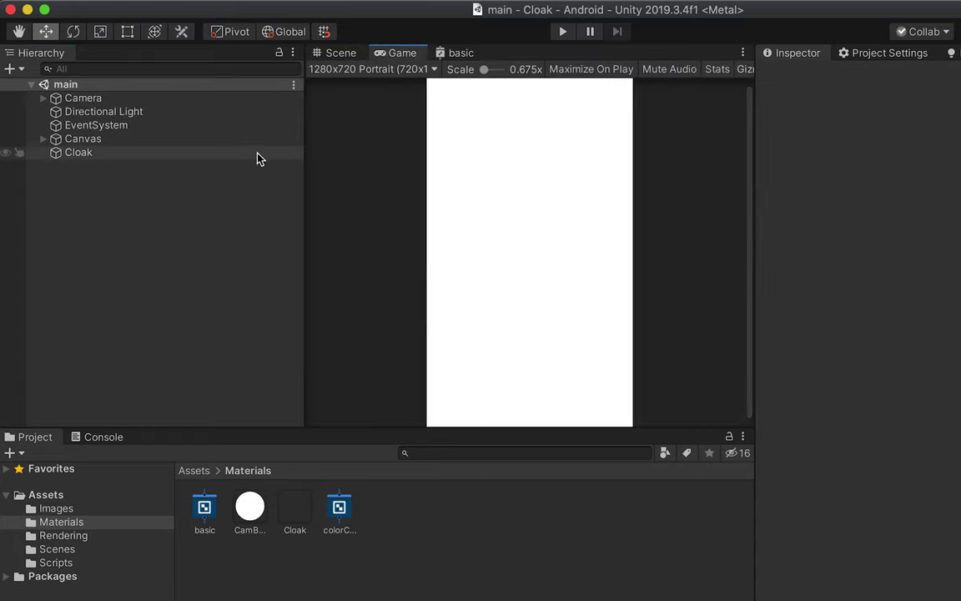
click(562, 32)
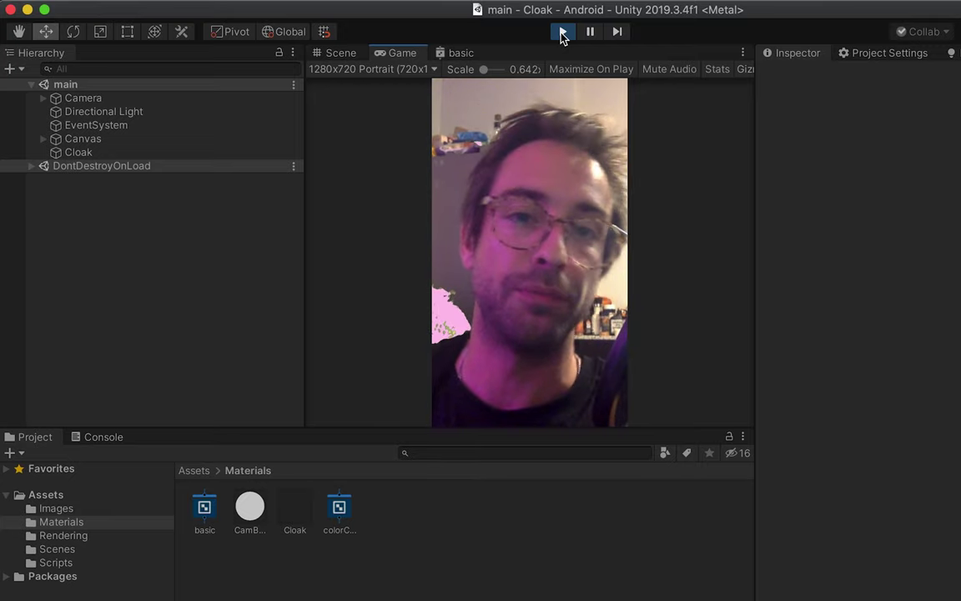
click(562, 33)
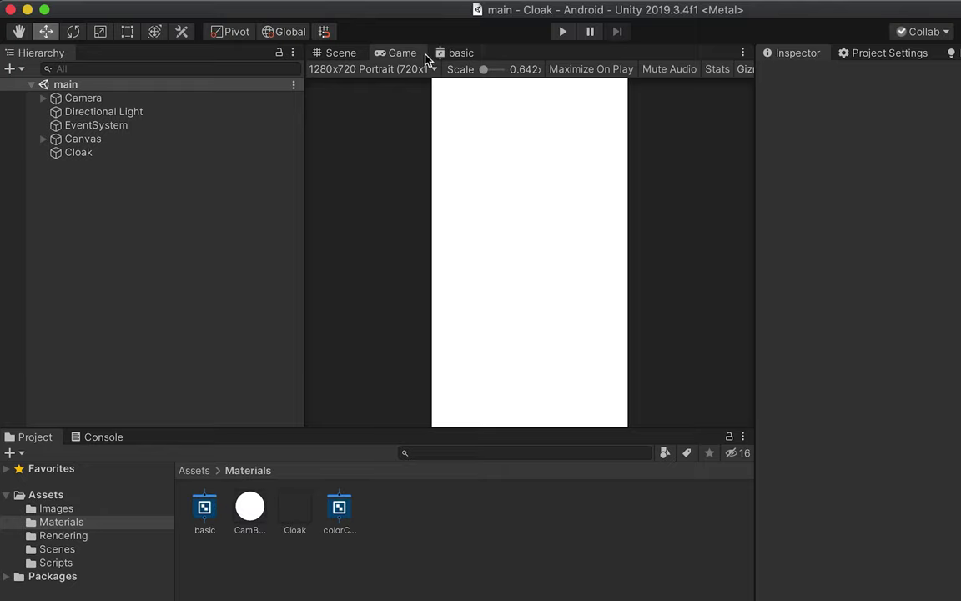
- Maximize the basic shader graph and examine its properties and the nodes feeding the Unlit Master
click(455, 55)
right_click(453, 57)
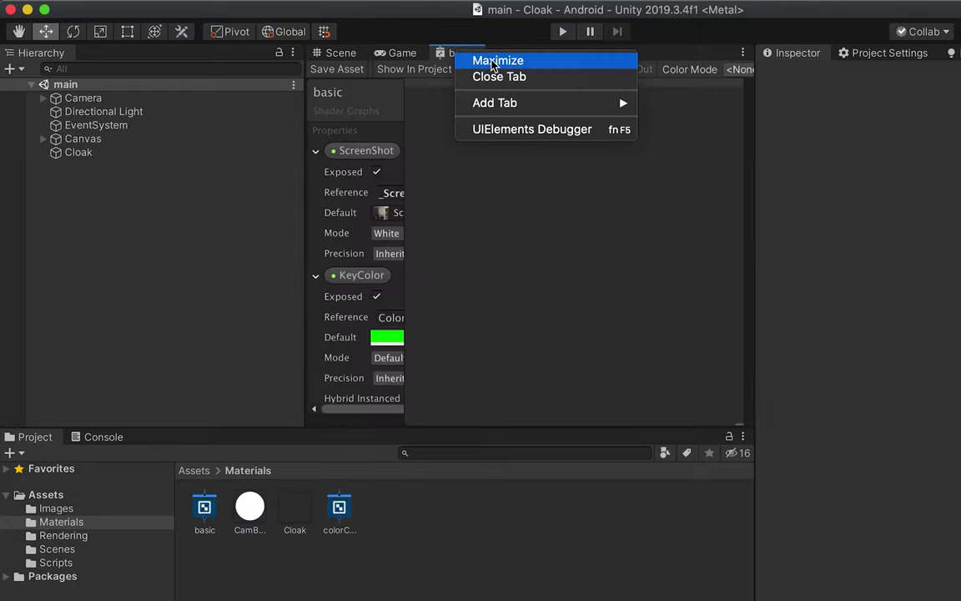
key(Escape)
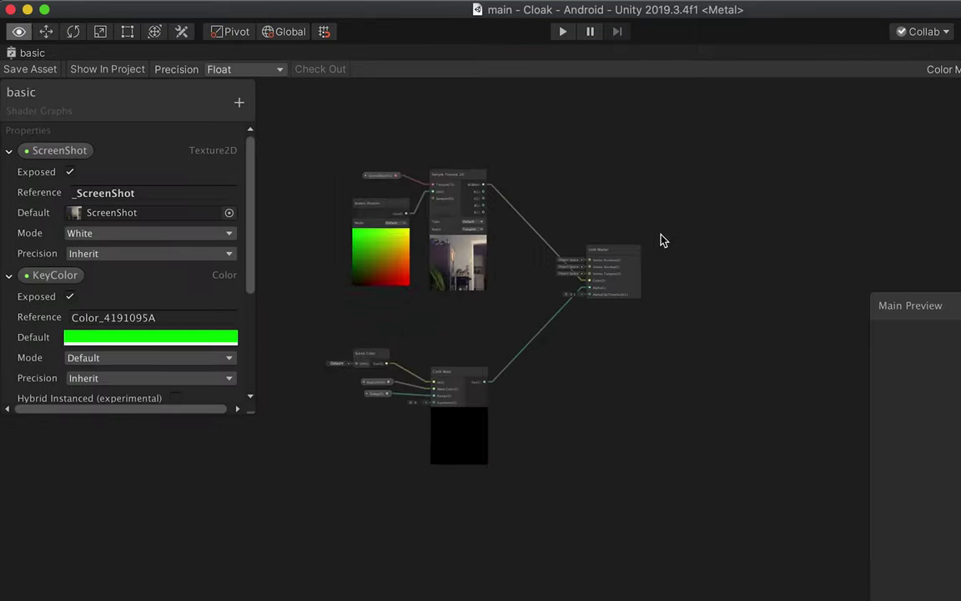
scroll(675, 239, up, 1)
scroll(624, 288, up, 3)
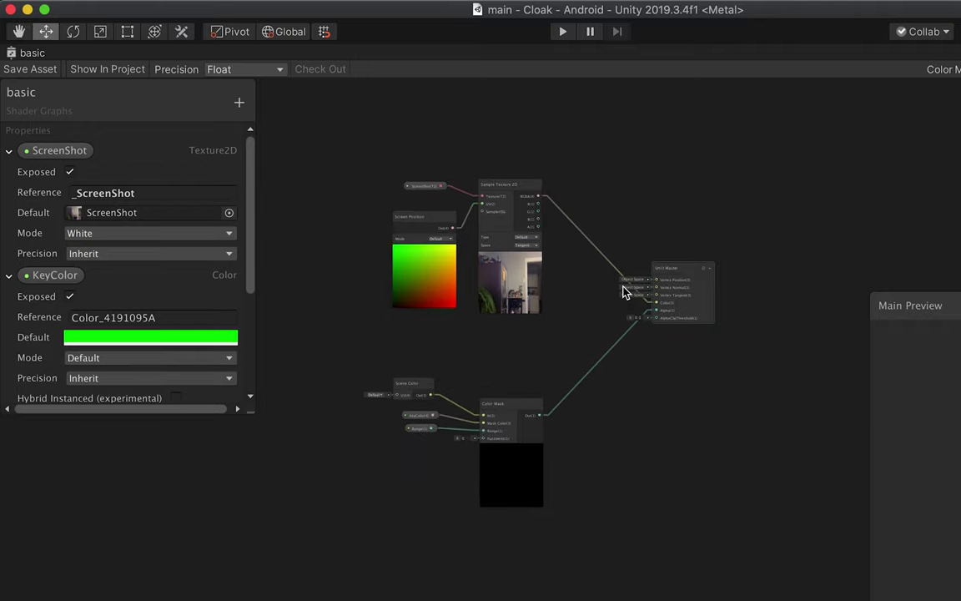
scroll(550, 281, up, 1)
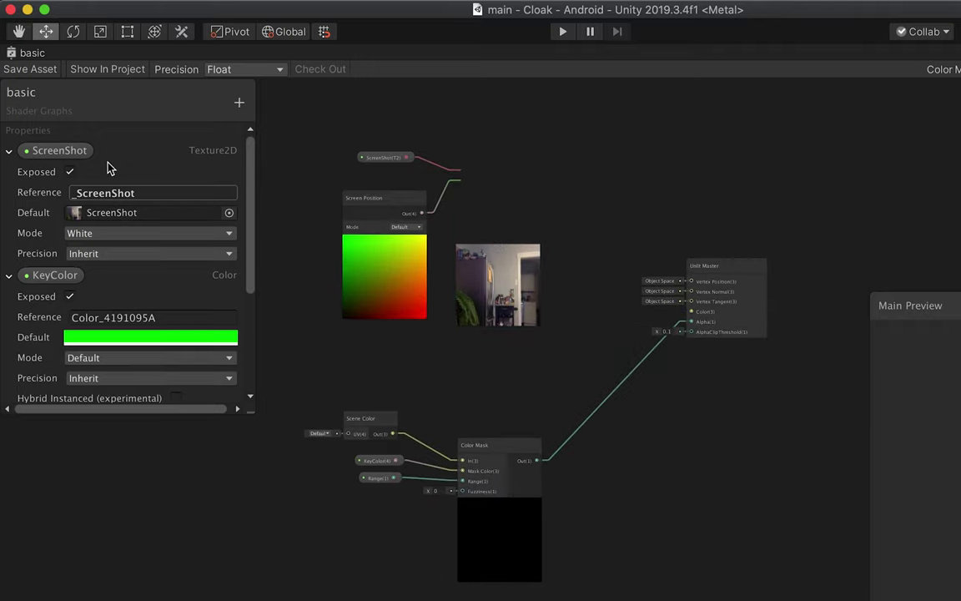
click(60, 154)
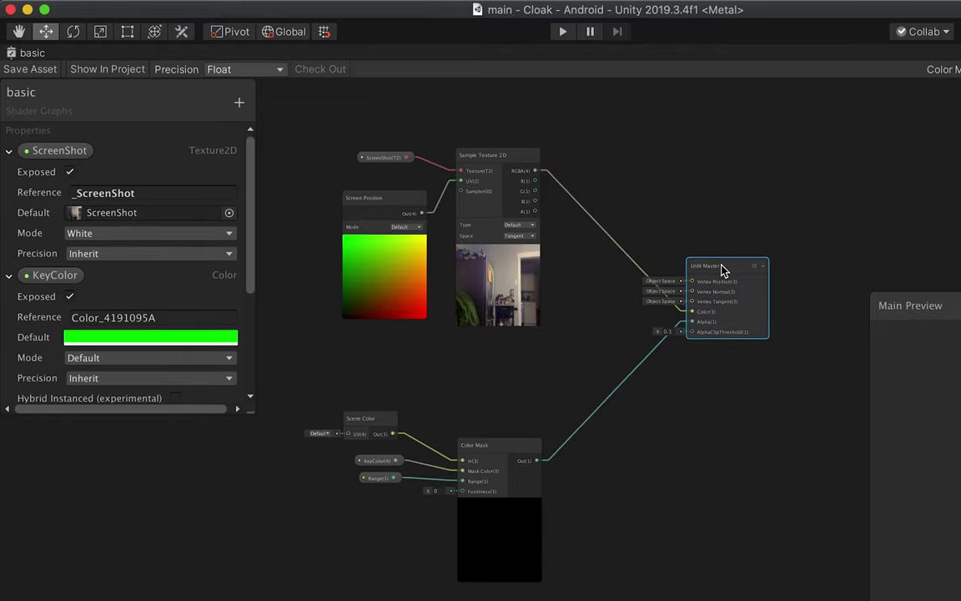
- Move the Unlit Master node slightly up and to the right in the basic shader graph
drag(725, 271, 745, 256)
click(549, 313)
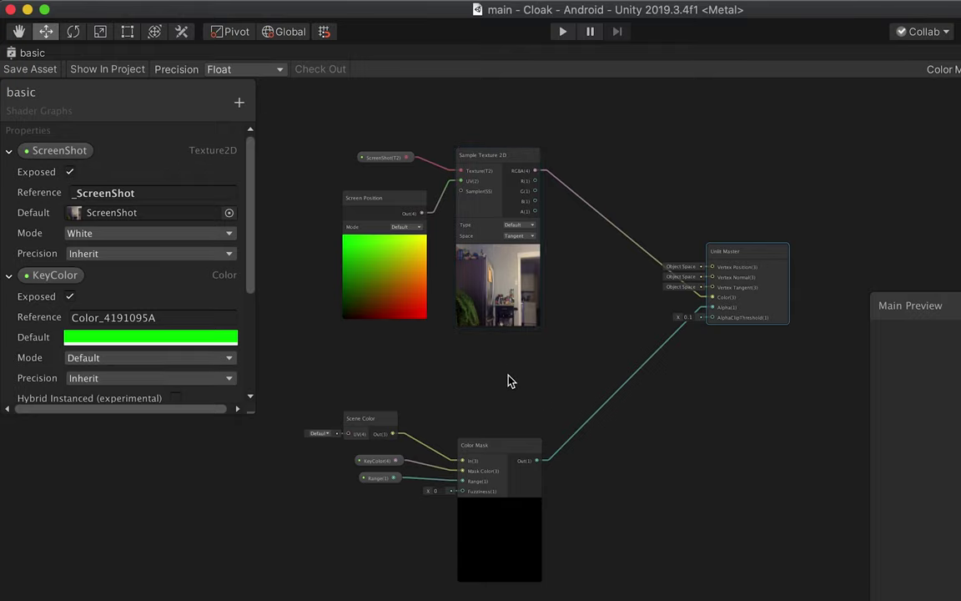
alt+drag(363, 420, 386, 387)
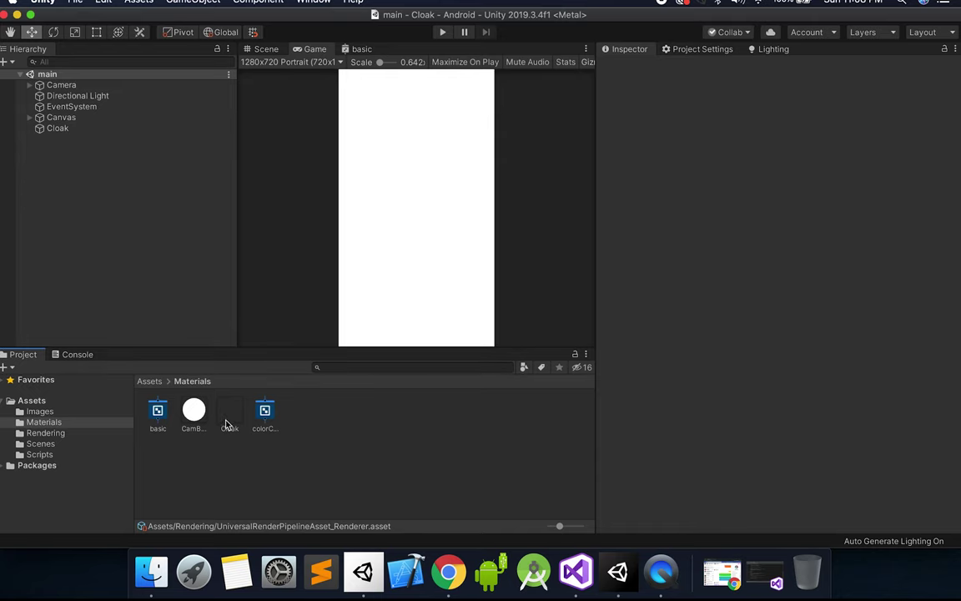
- Inspect the Cloak material and the New Render Objects feature of the UniversalRenderPipelineAsset_Renderer asset in the Rendering folder
click(227, 422)
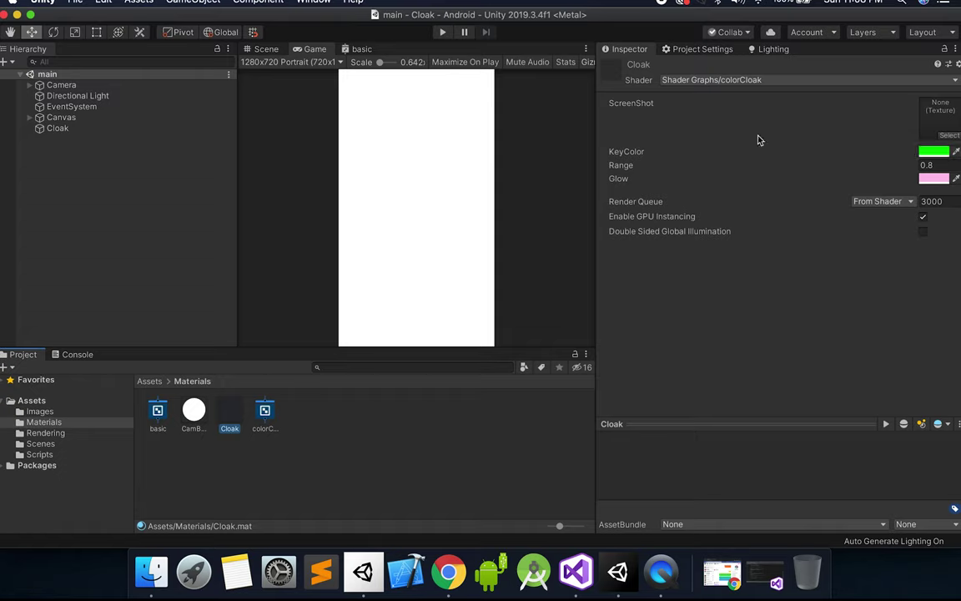
click(50, 433)
click(197, 410)
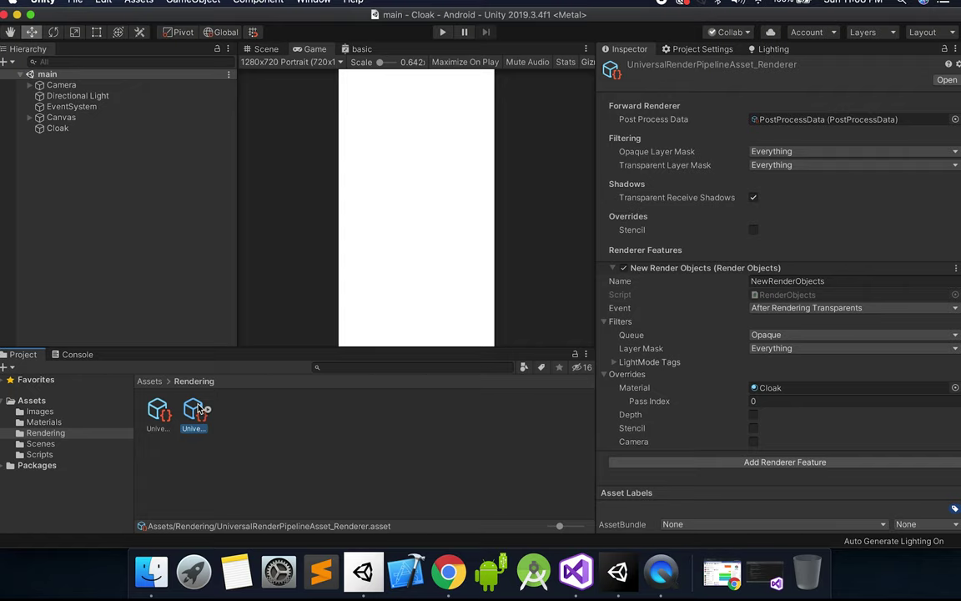
click(613, 268)
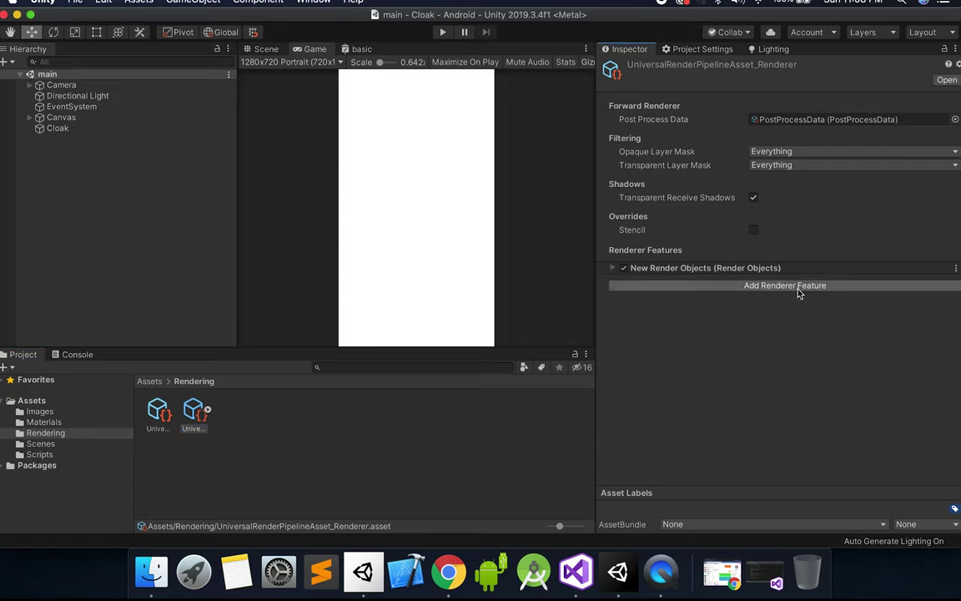
click(614, 268)
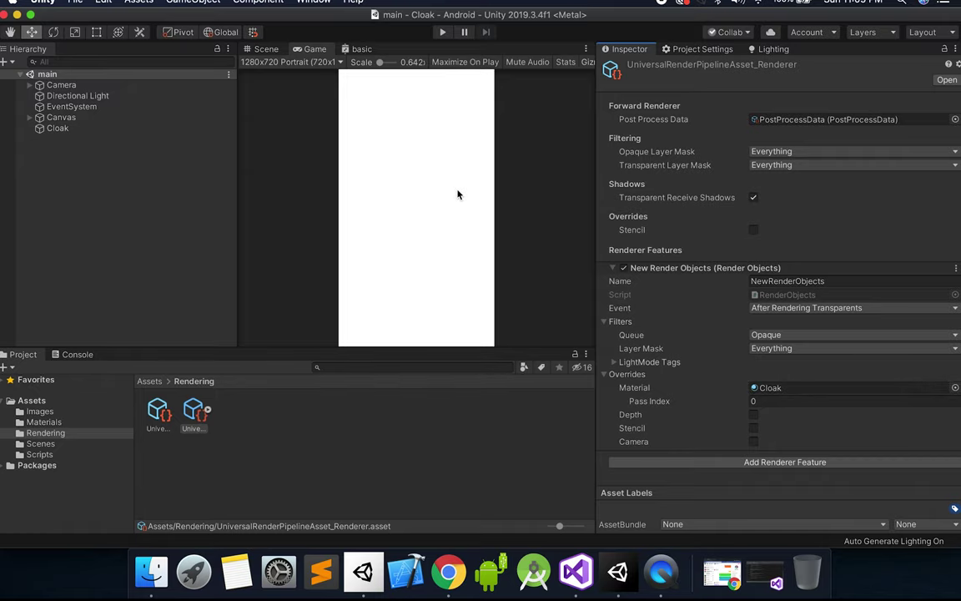
key(super+z)
- Open the ScreenShot script attached to the Cloak object in Visual Studio and view it from the beginning
click(70, 129)
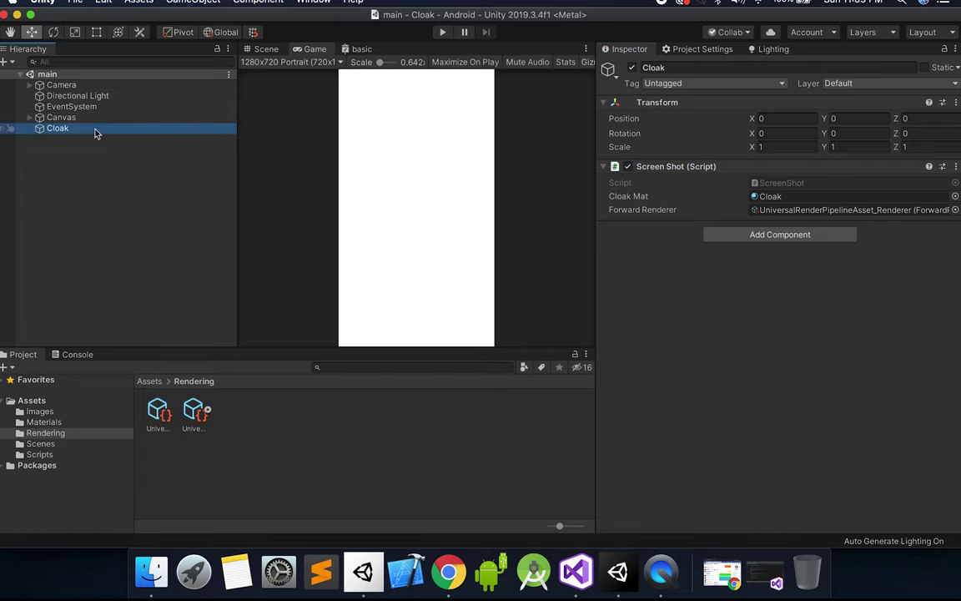
double_click(789, 183)
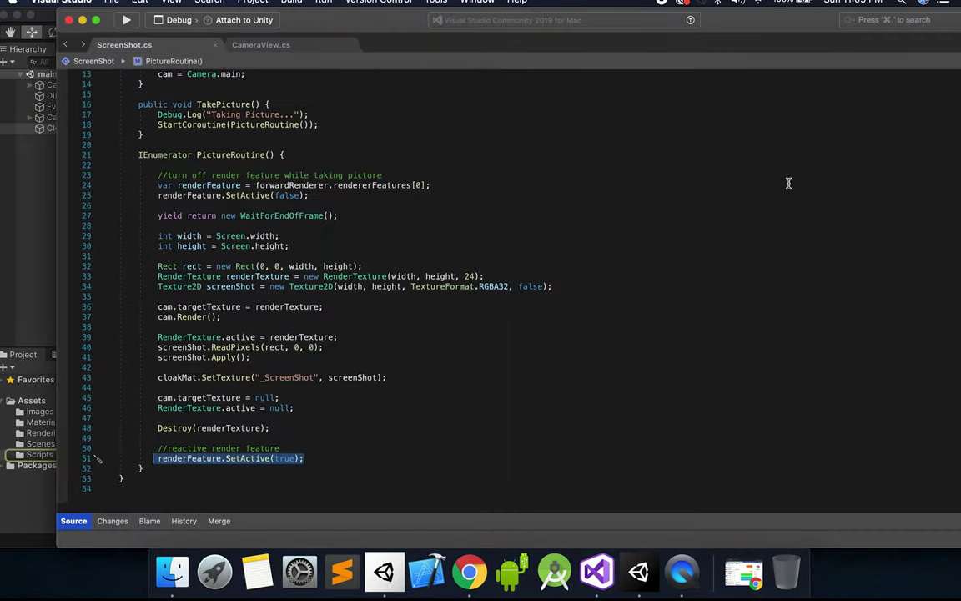
scroll(789, 184, up, 4)
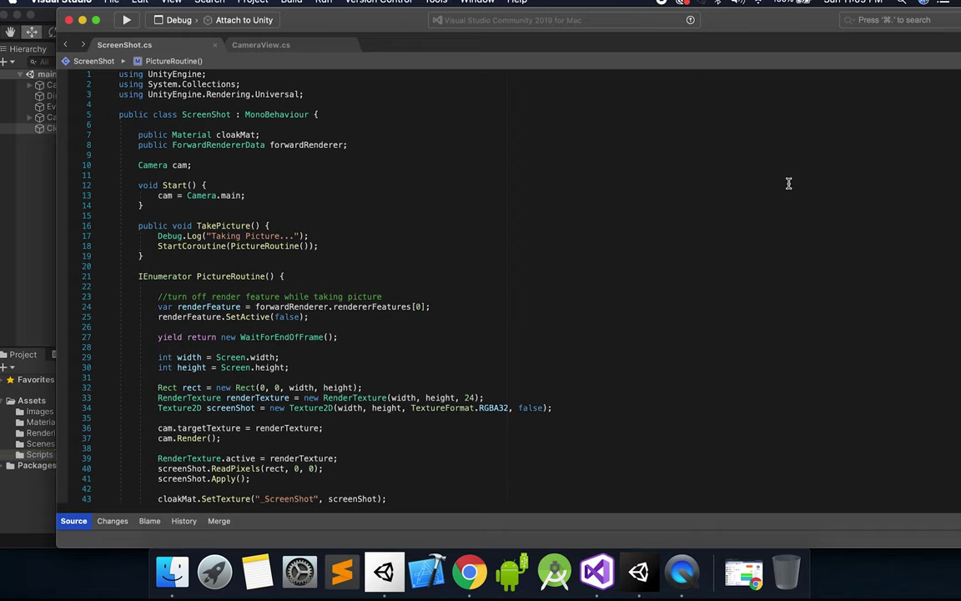
- Back in Unity, reveal btnPicture and btnSwitchCamera by setting their image colour alpha to 1, and return it to 0
click(43, 274)
click(29, 118)
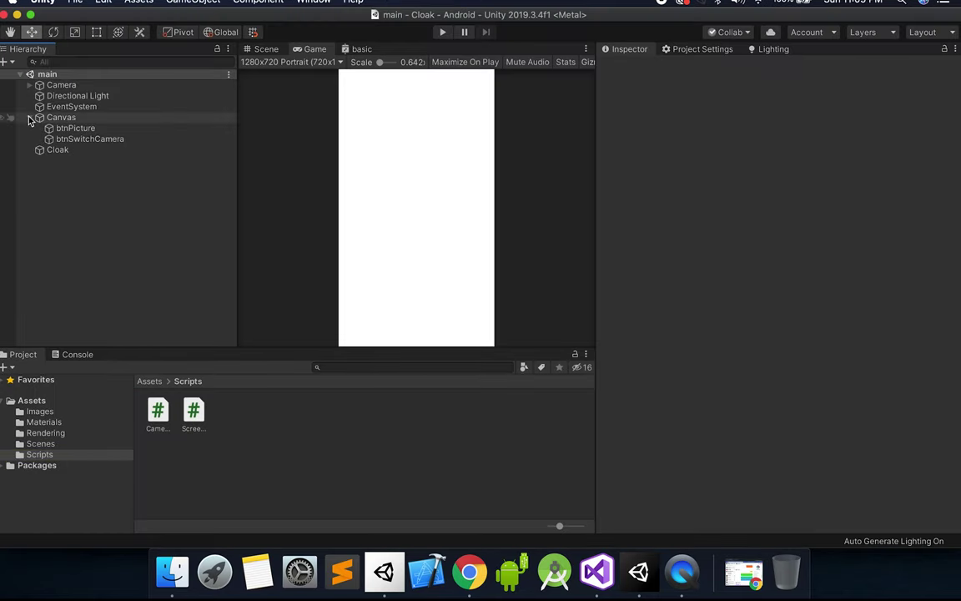
click(76, 129)
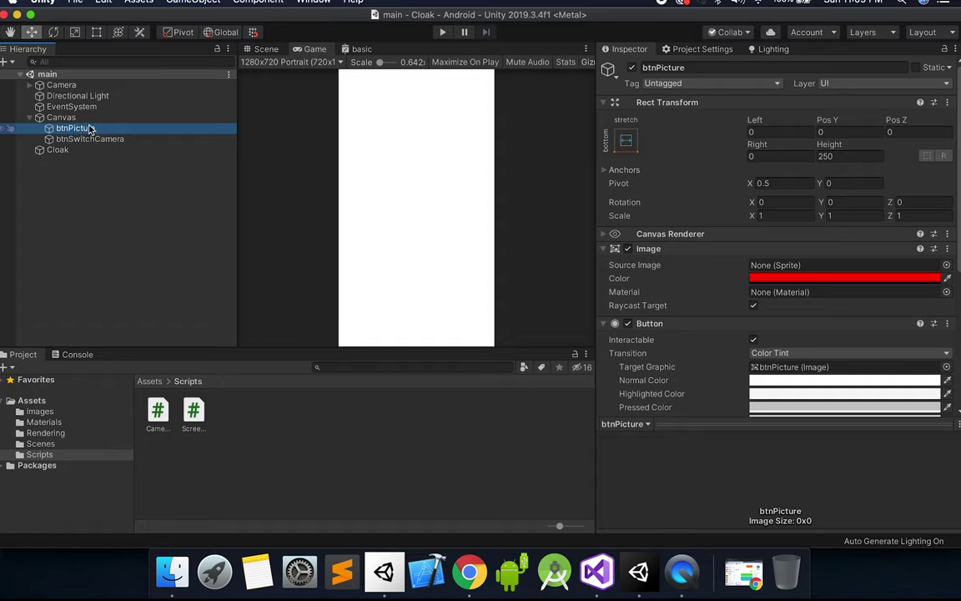
shift+click(95, 140)
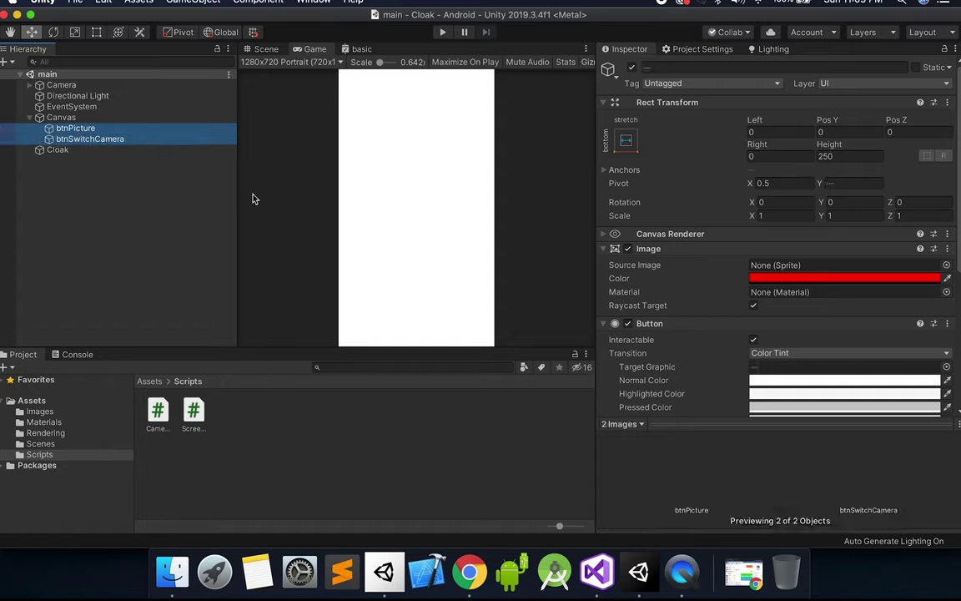
click(811, 278)
drag(54, 291, 179, 291)
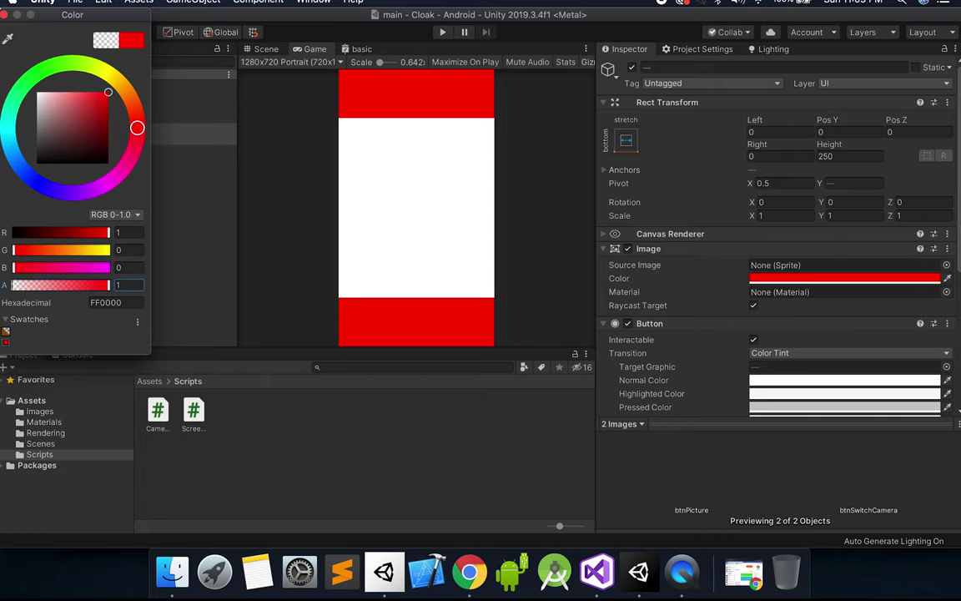
drag(104, 284, 2, 284)
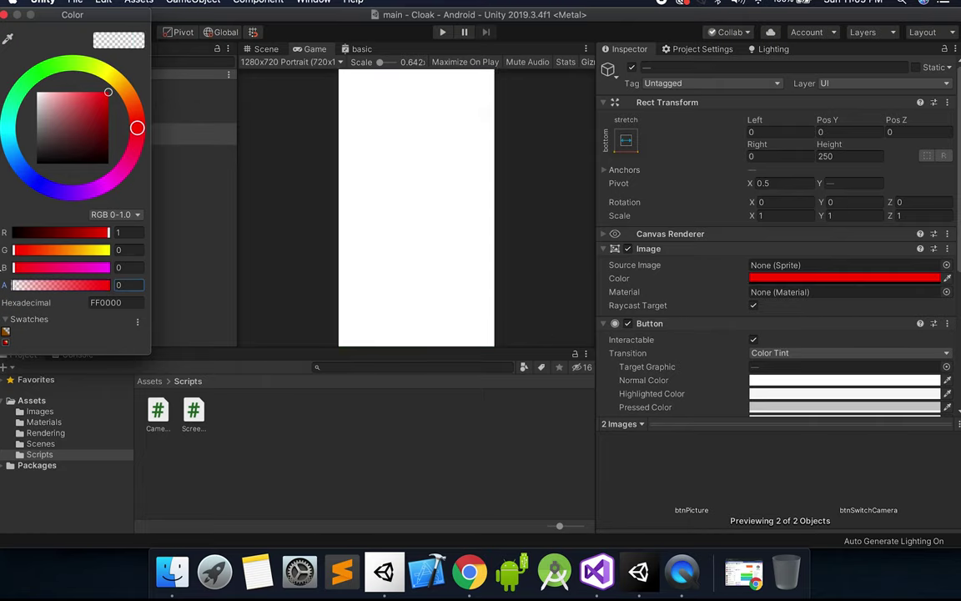
click(4, 14)
click(154, 183)
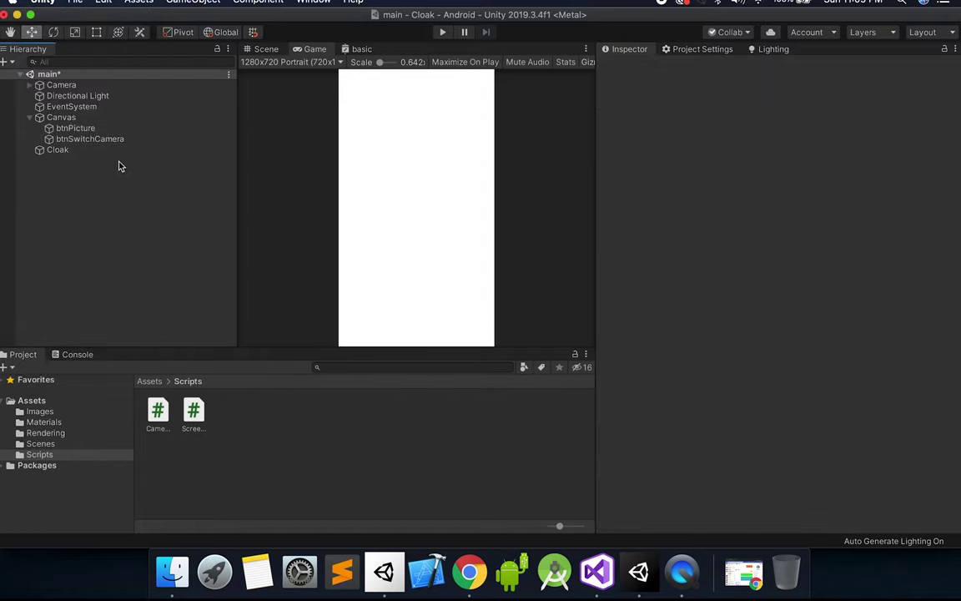
- Switch to Visual Studio and examine how ScreenShot.cs obtains the main camera and assigns its target render texture
click(597, 573)
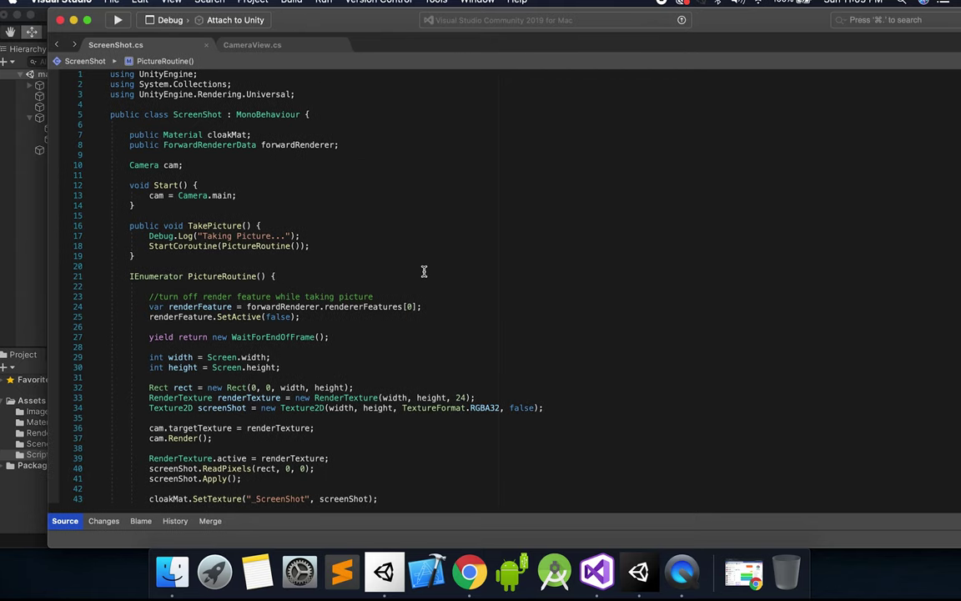
scroll(424, 271, down, 1)
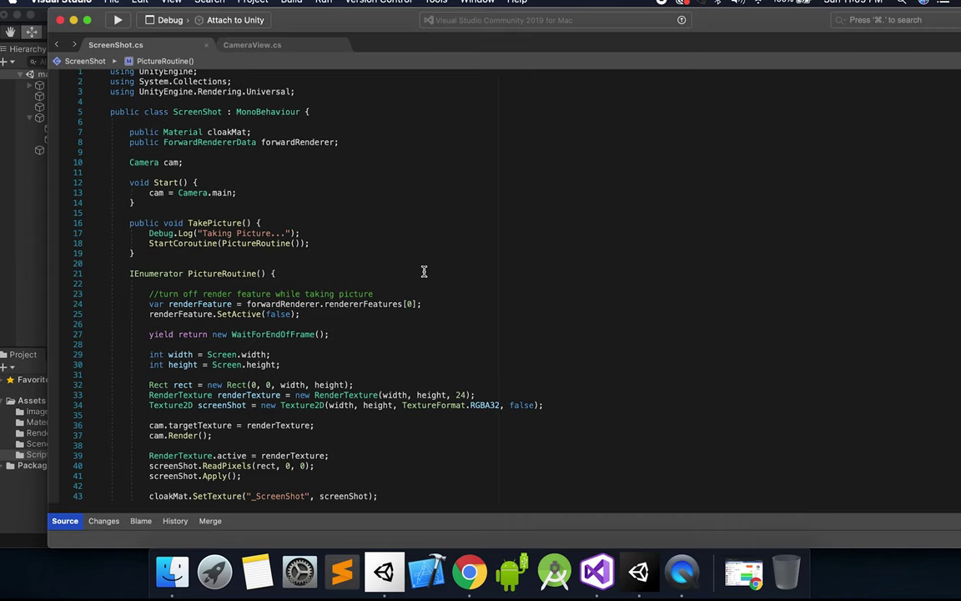
scroll(424, 272, down, 5)
scroll(433, 255, up, 2)
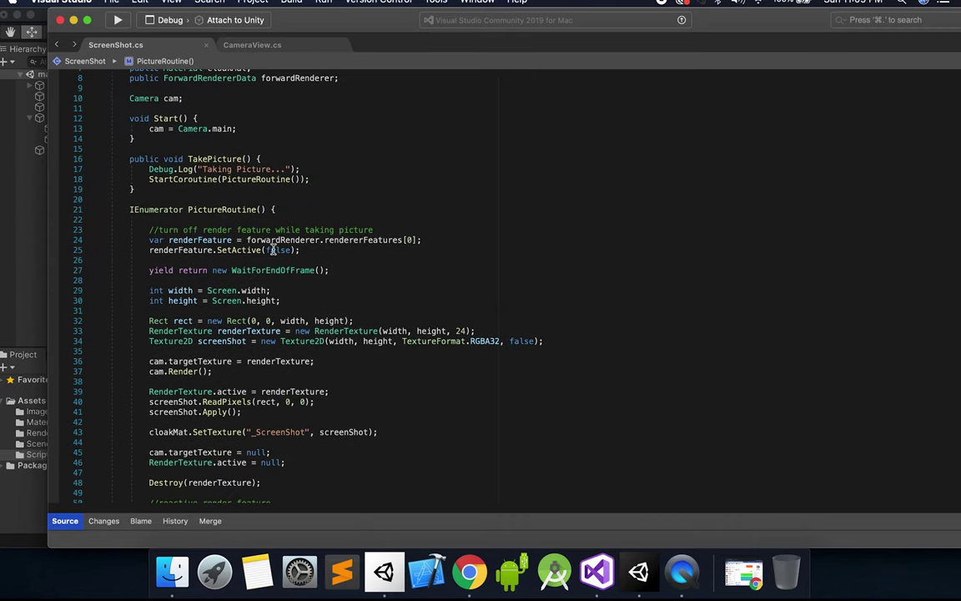
triple_click(184, 129)
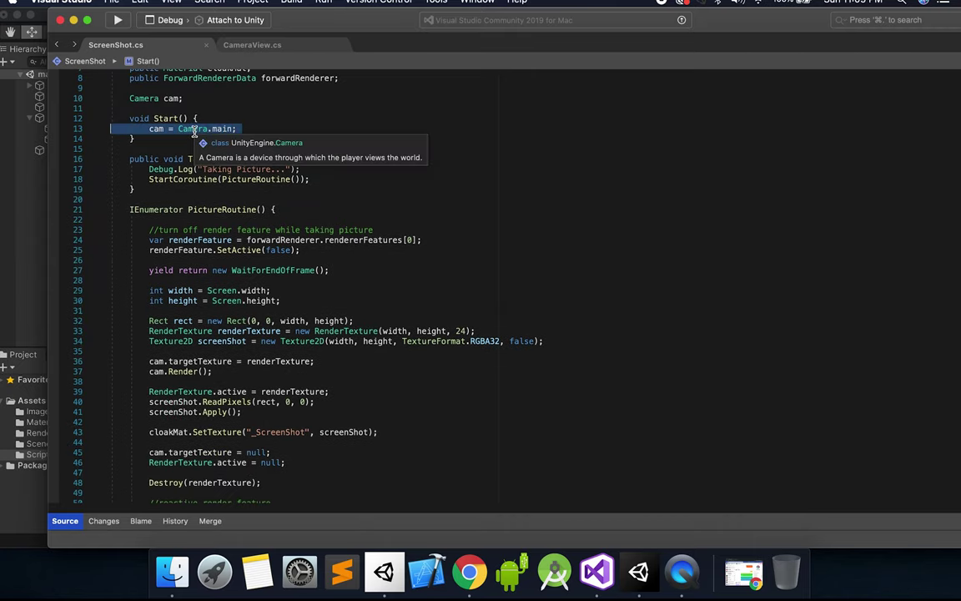
click(211, 362)
triple_click(213, 361)
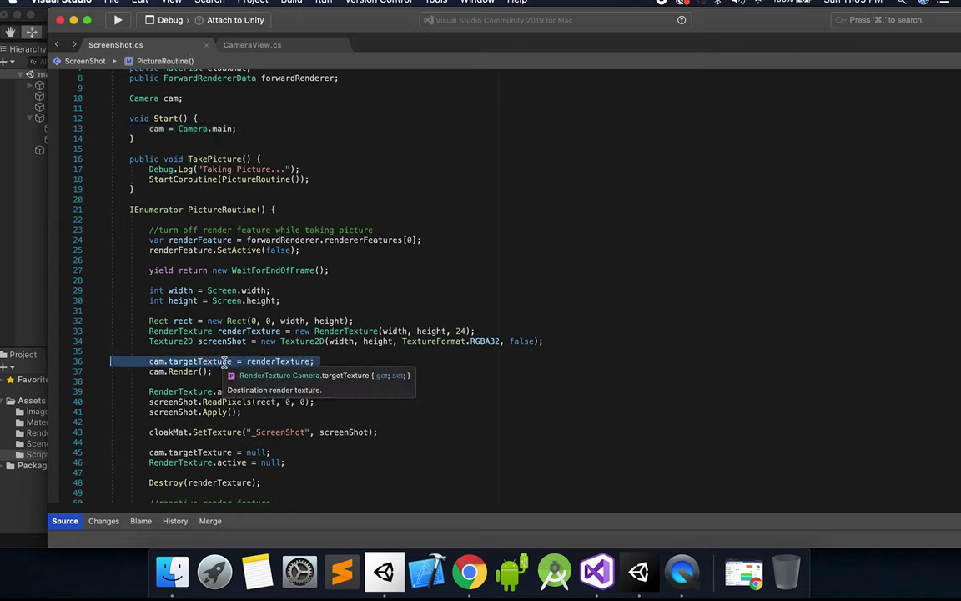
- Examine how PictureRoutine reads pixels into the screenShot texture and passes it to the cloak material as _ScreenShot
triple_click(240, 402)
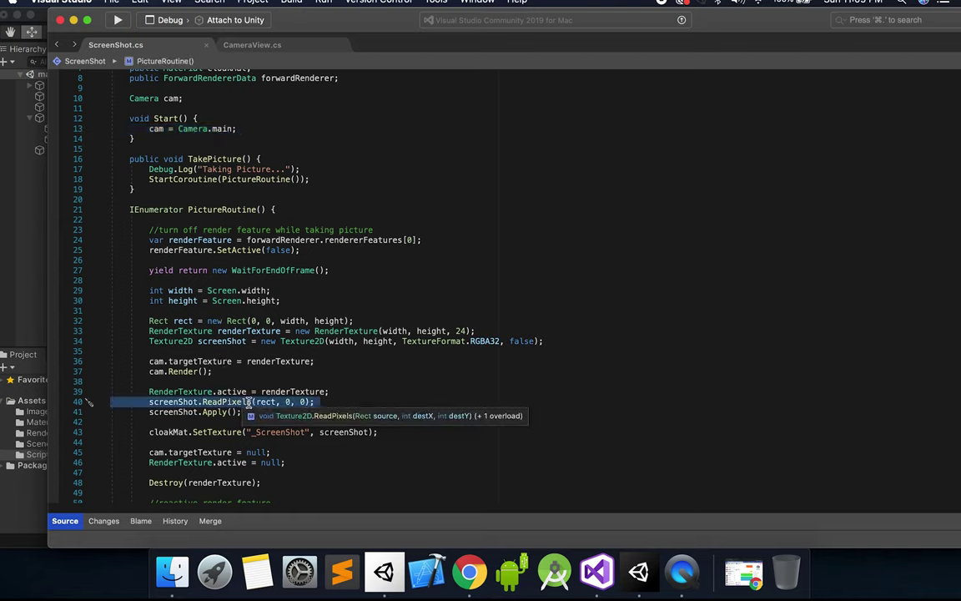
click(218, 331)
click(221, 342)
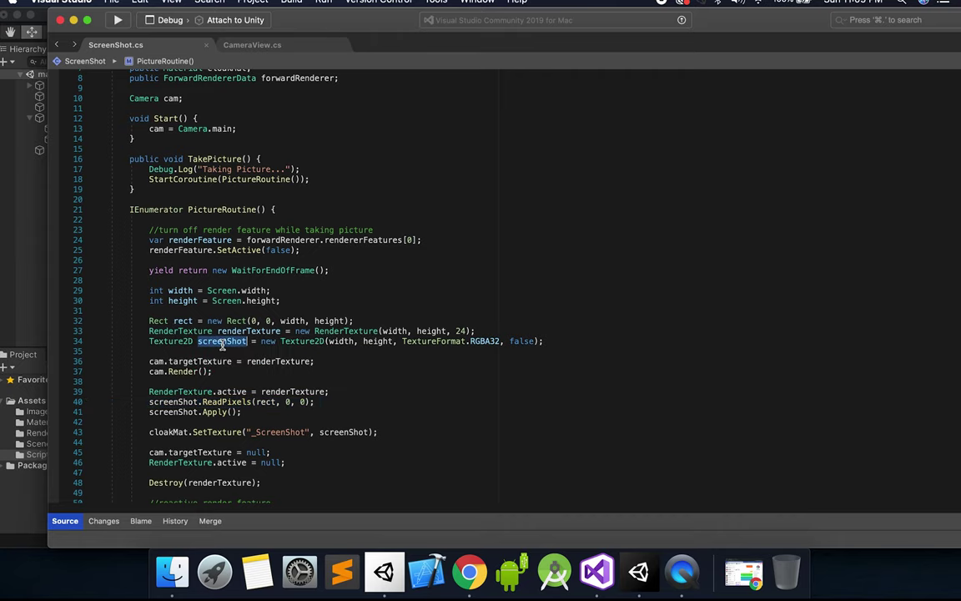
scroll(382, 354, down, 3)
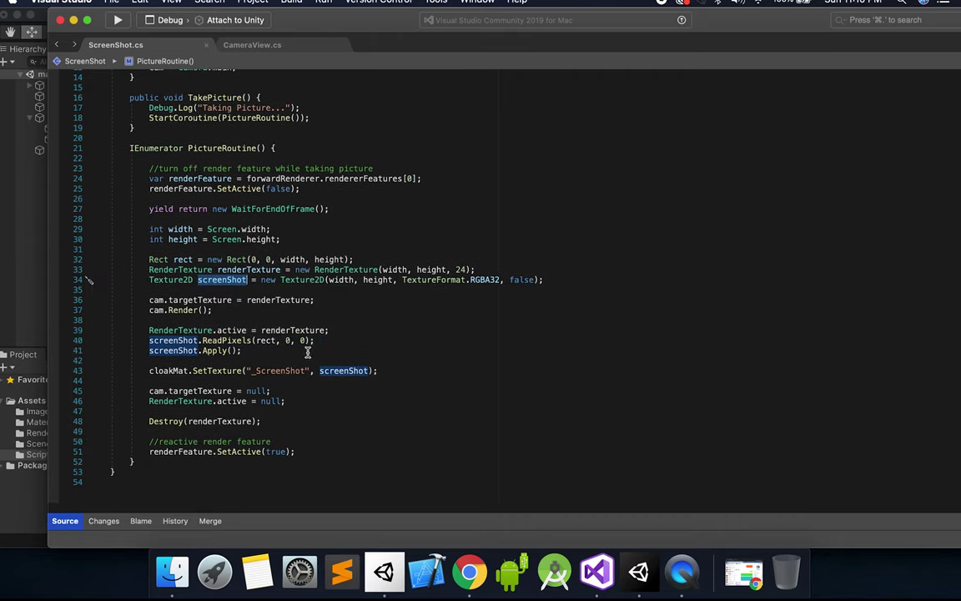
drag(148, 370, 359, 380)
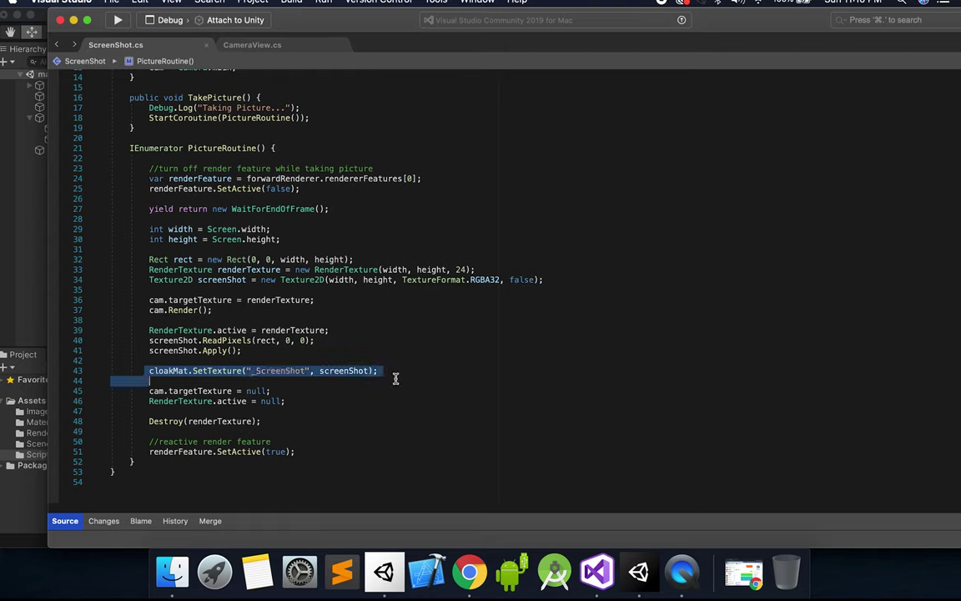
click(392, 371)
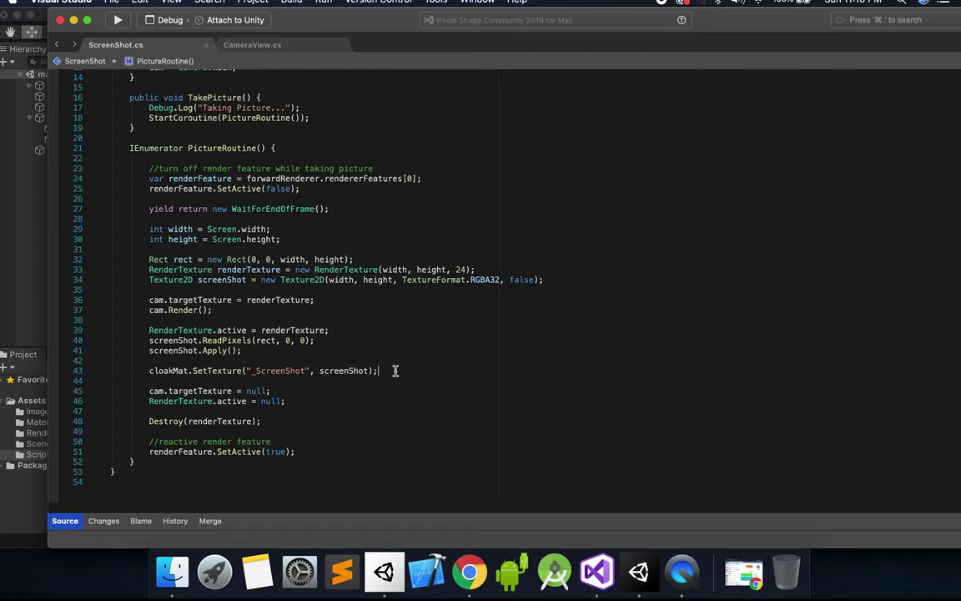
- Switch to Unity, expand the Camera object and examine its camera plane in the Scene view
scroll(395, 371, up, 5)
drag(291, 18, 336, 19)
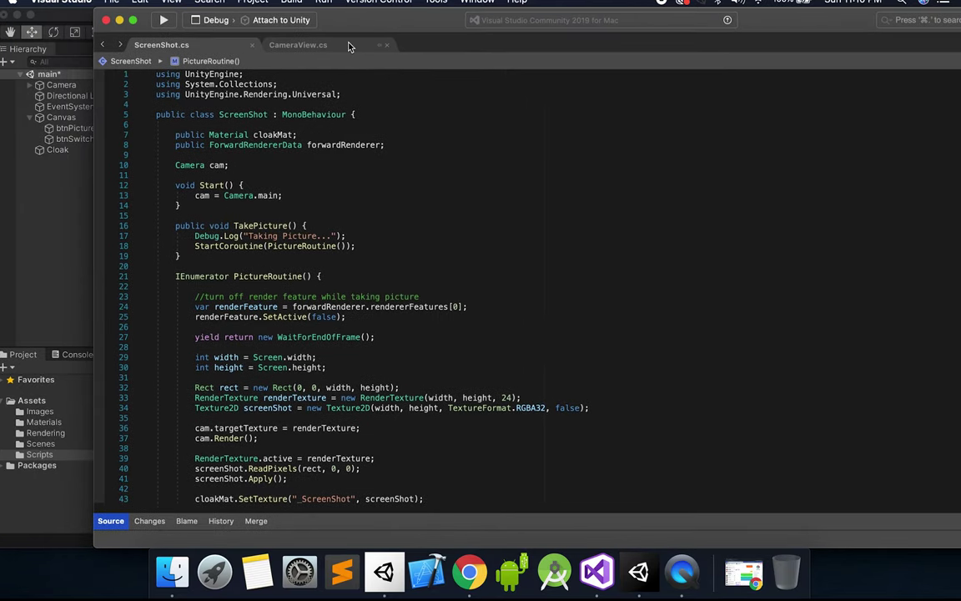
click(41, 216)
click(29, 117)
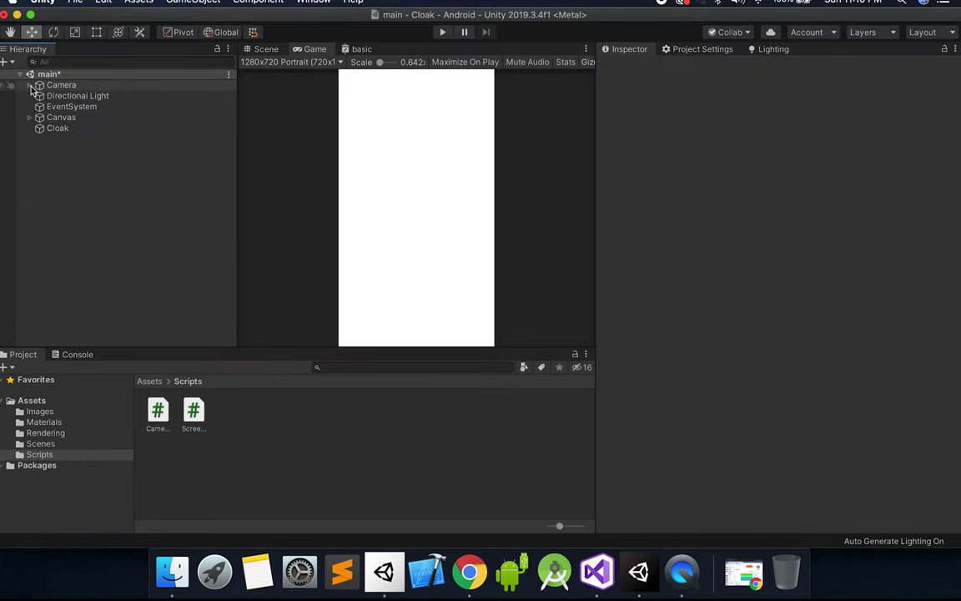
click(30, 86)
click(263, 49)
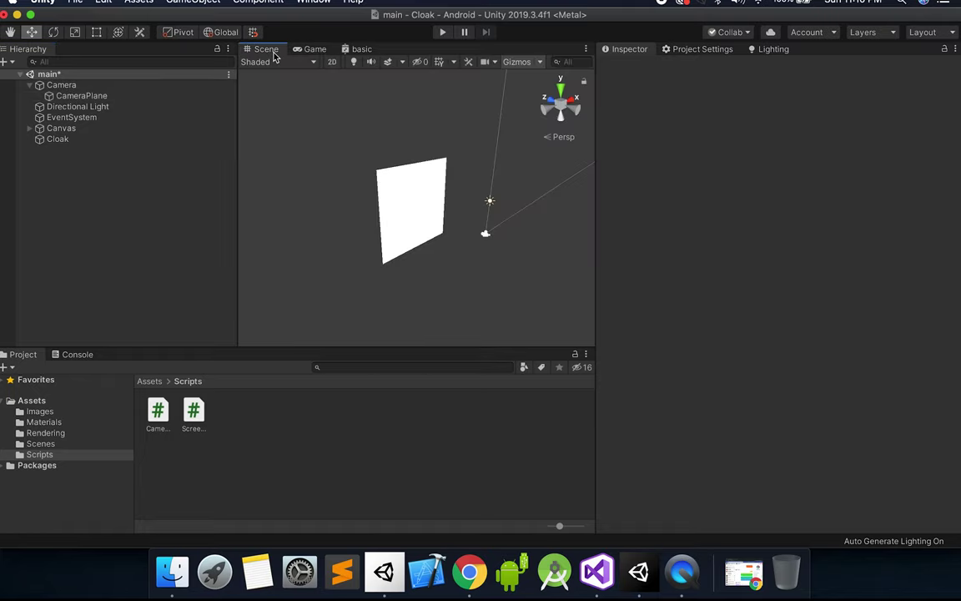
alt+drag(409, 167, 330, 126)
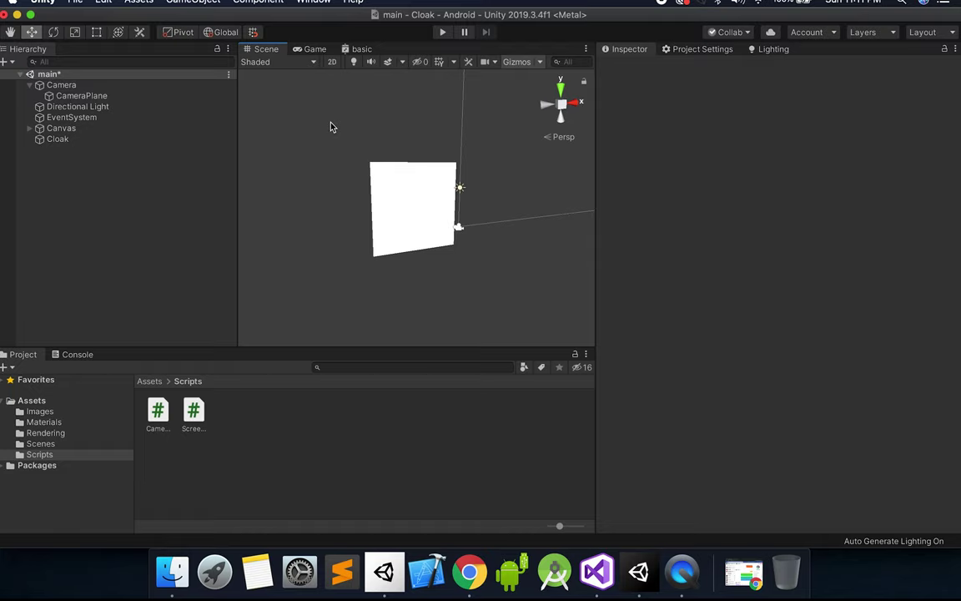
- Open the CameraView script attached to CameraPlane in Visual Studio and review its fields, Start and Update methods
click(67, 96)
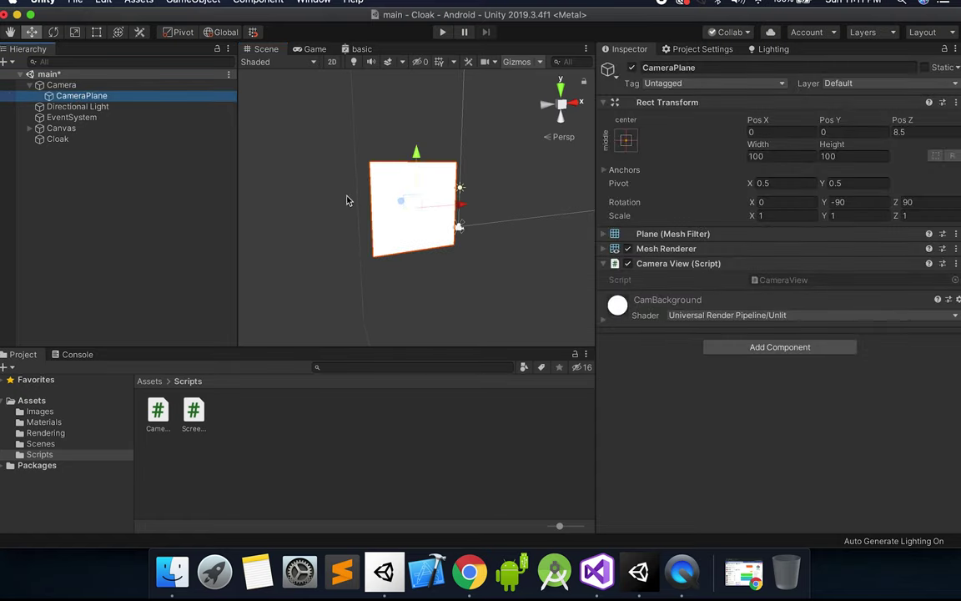
double_click(798, 280)
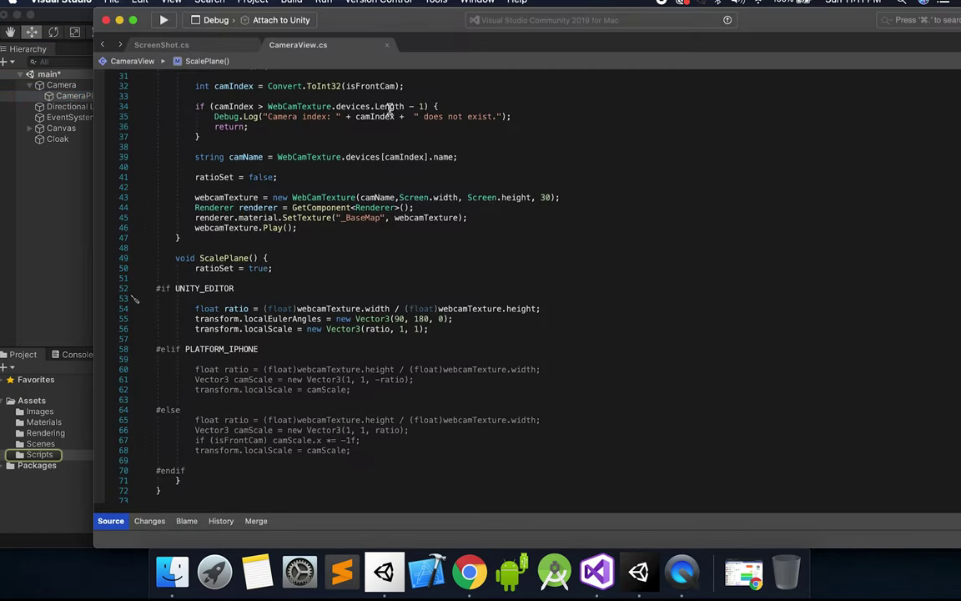
scroll(472, 155, up, 10)
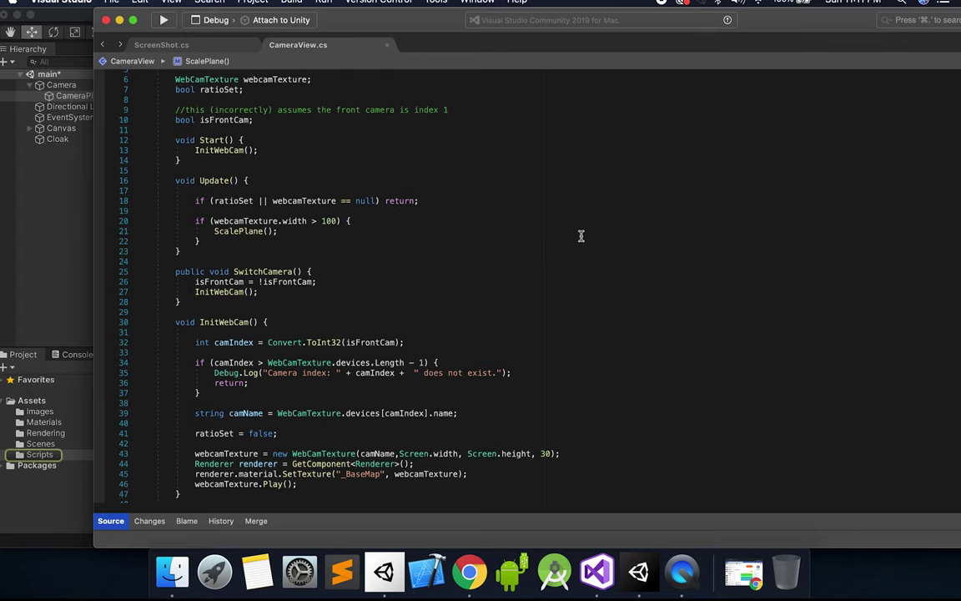
scroll(557, 267, down, 1)
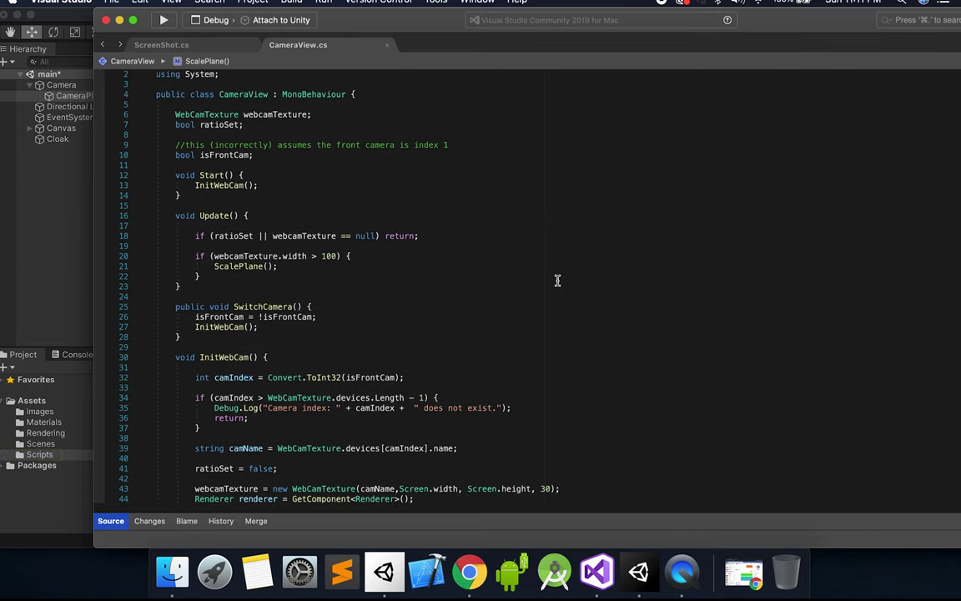
scroll(541, 361, down, 5)
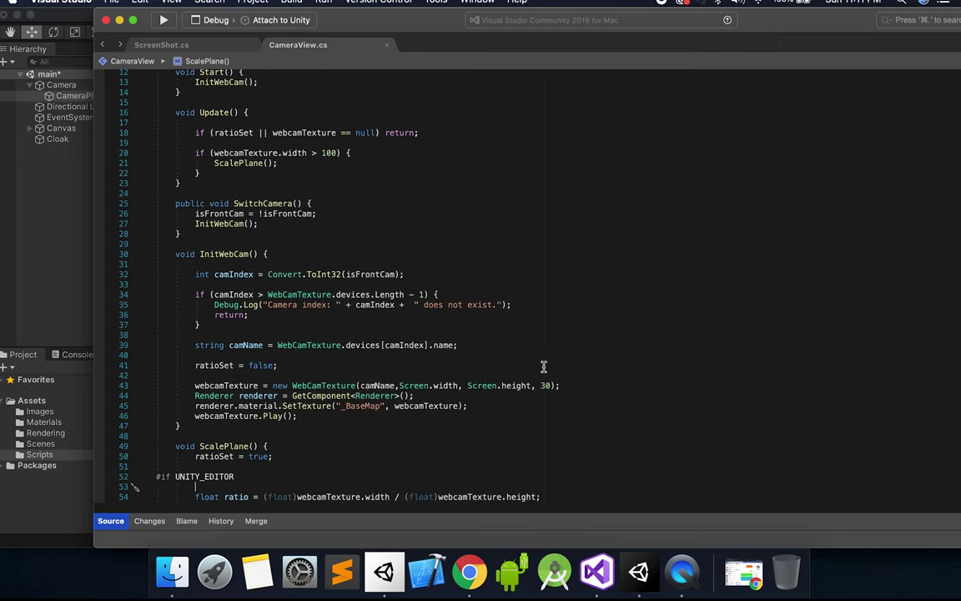
- Examine how SwitchCamera and InitWebCam in CameraView.cs choose a camera and assign the webcam texture to _BaseMap
drag(181, 423, 182, 140)
click(458, 189)
scroll(458, 189, up, 5)
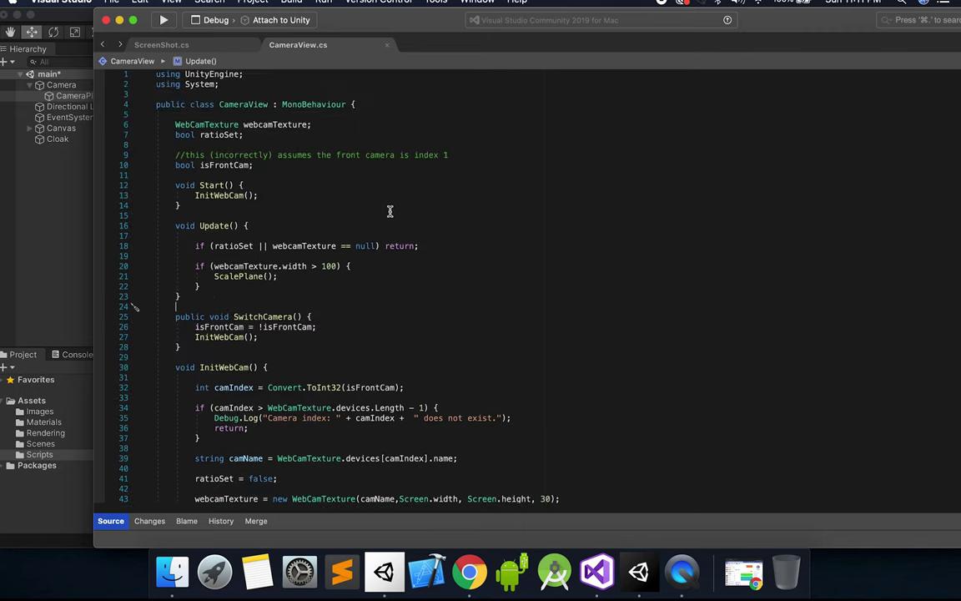
scroll(425, 217, down, 3)
scroll(458, 250, down, 6)
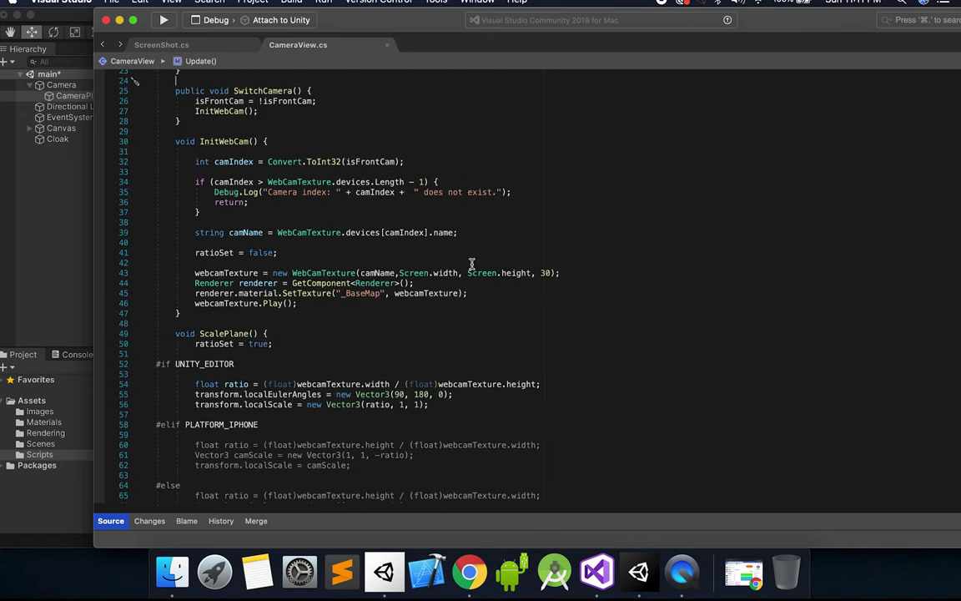
scroll(460, 361, down, 1)
- Examine the UNITY_EDITOR, PLATFORM_IPHONE and else branches of ScalePlane, and where Update calls the method
drag(369, 399, 158, 379)
click(217, 417)
drag(217, 417, 150, 221)
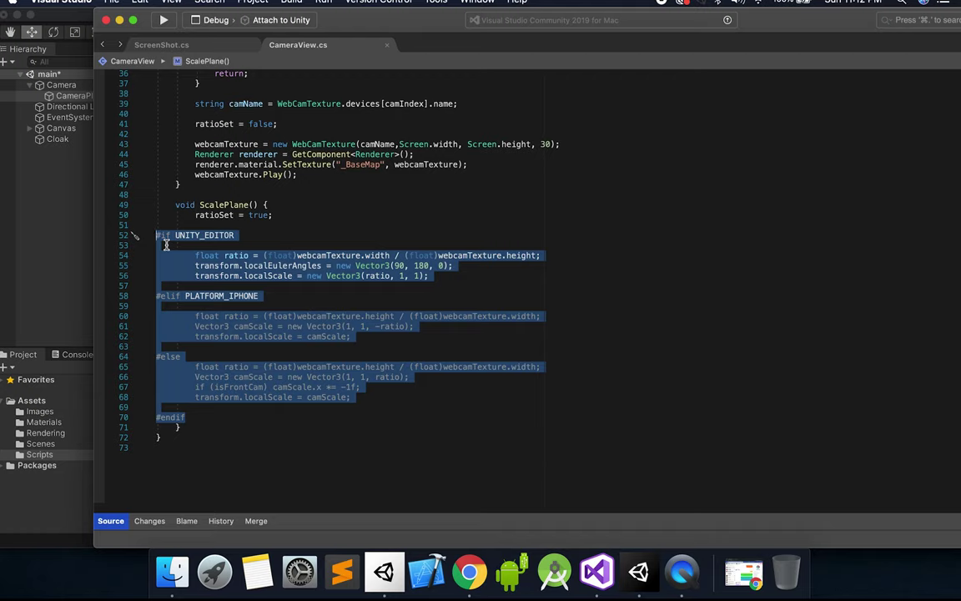
drag(432, 408, 113, 236)
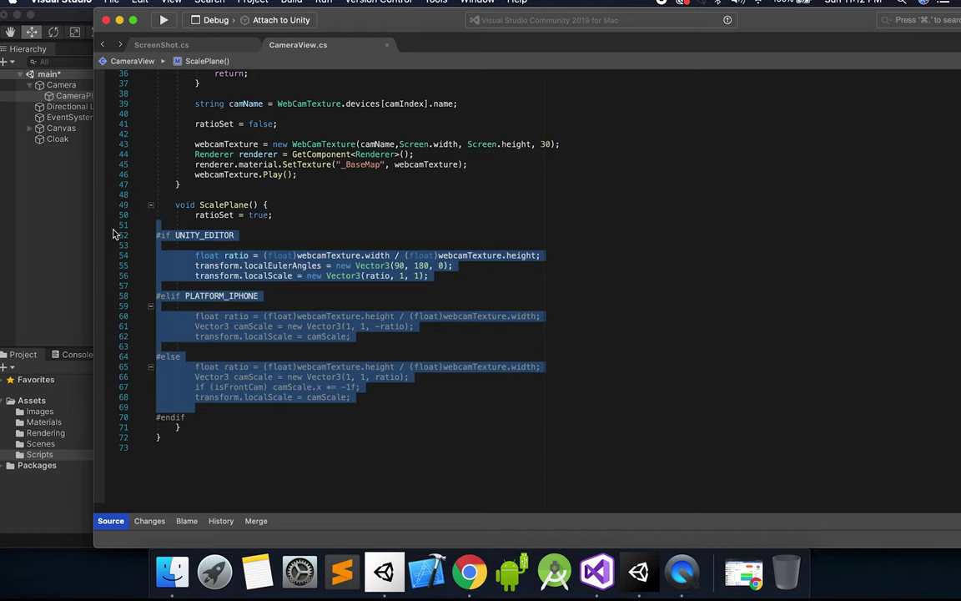
click(402, 396)
drag(401, 395, 99, 250)
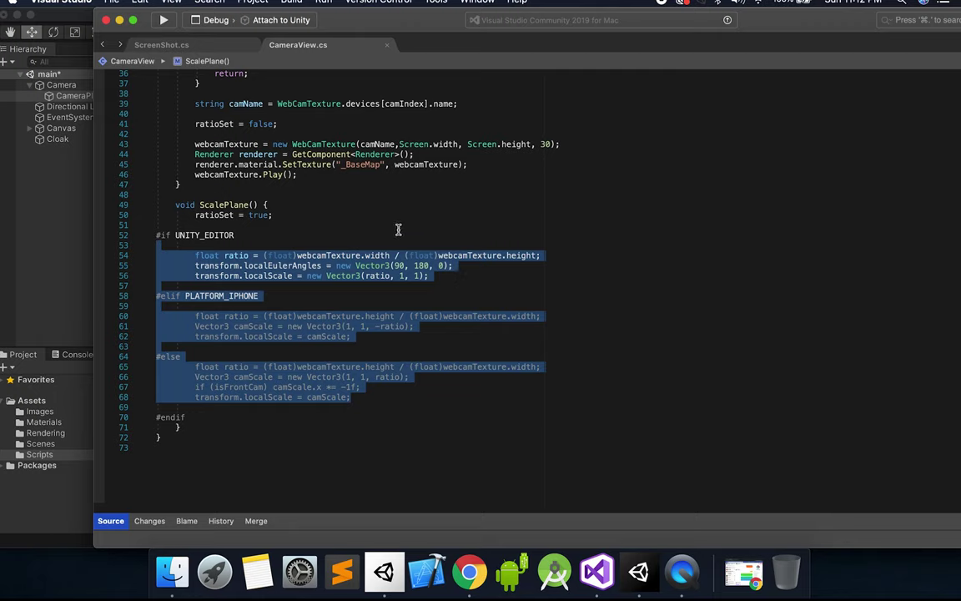
scroll(386, 215, up, 10)
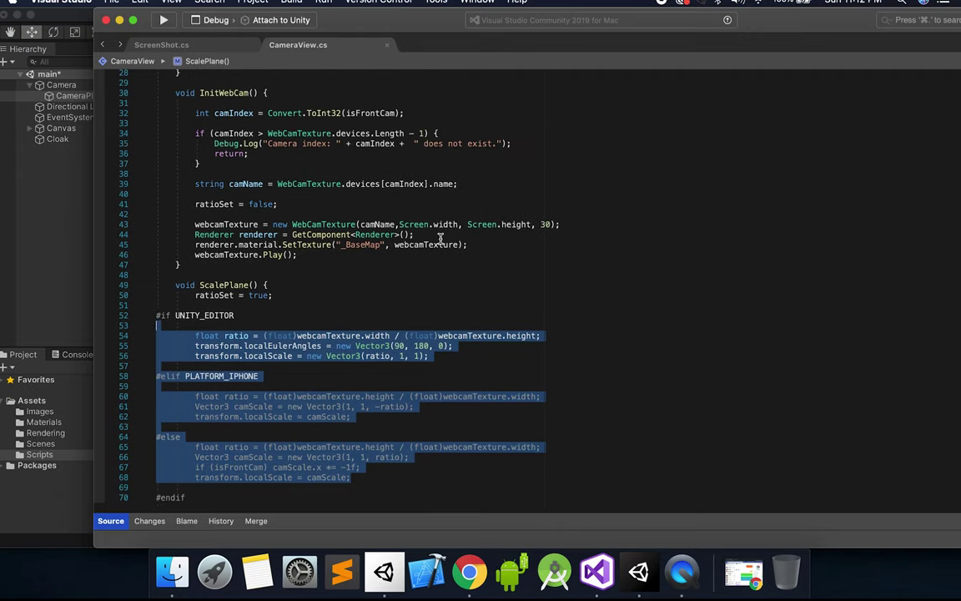
click(396, 220)
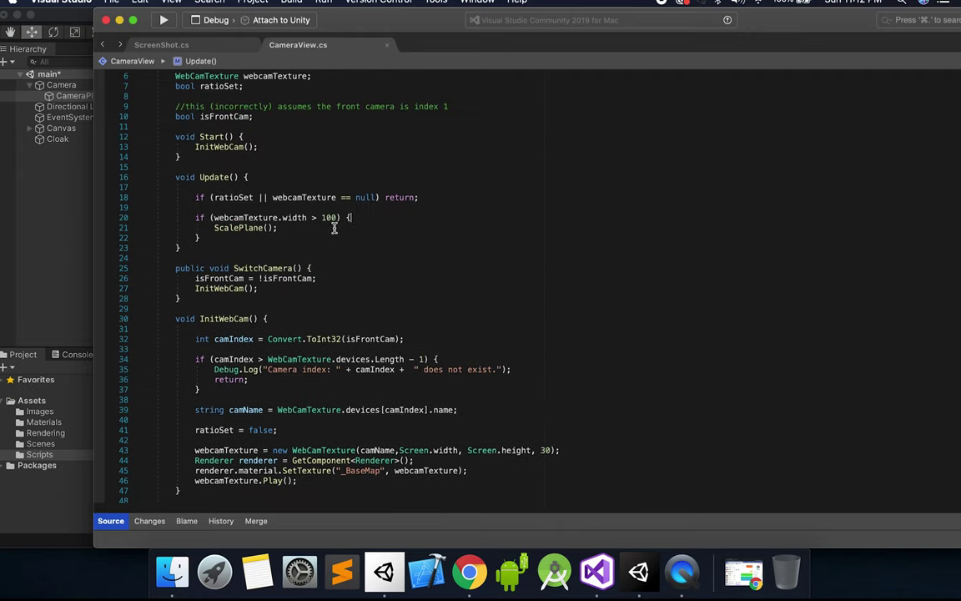
- Return to Unity, test the picture button in Play mode and show the log messages in the Console
click(40, 195)
click(30, 84)
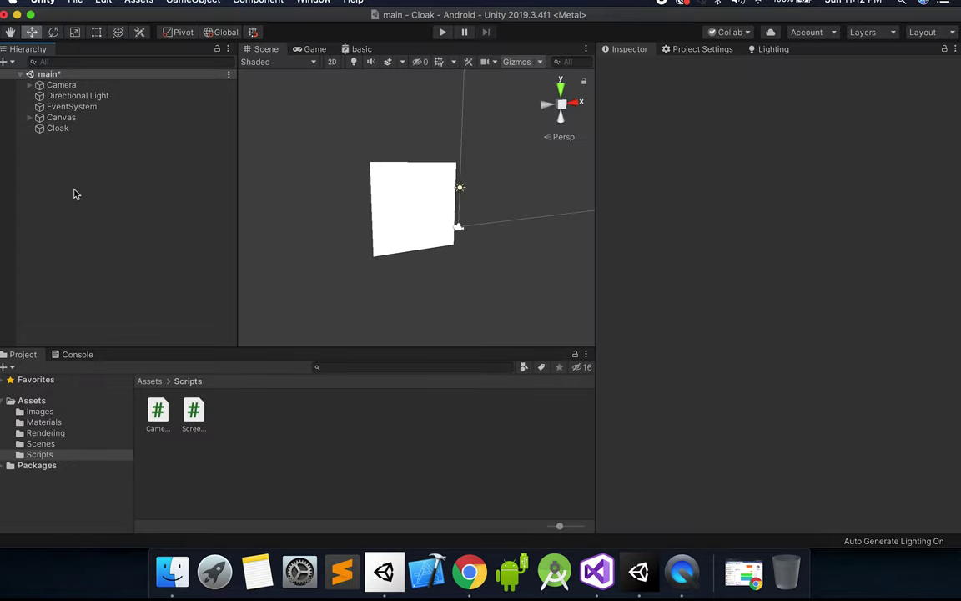
click(434, 34)
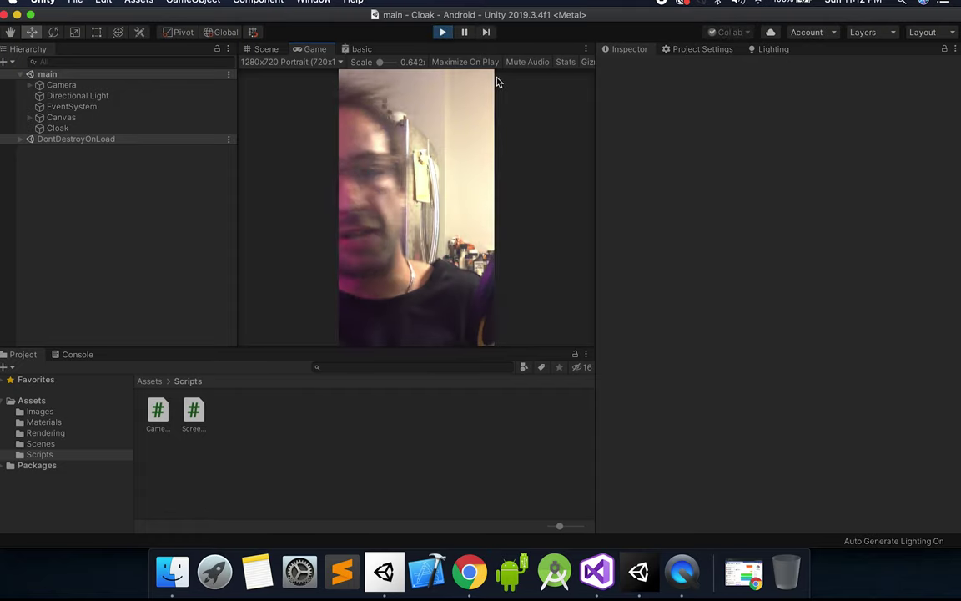
click(384, 337)
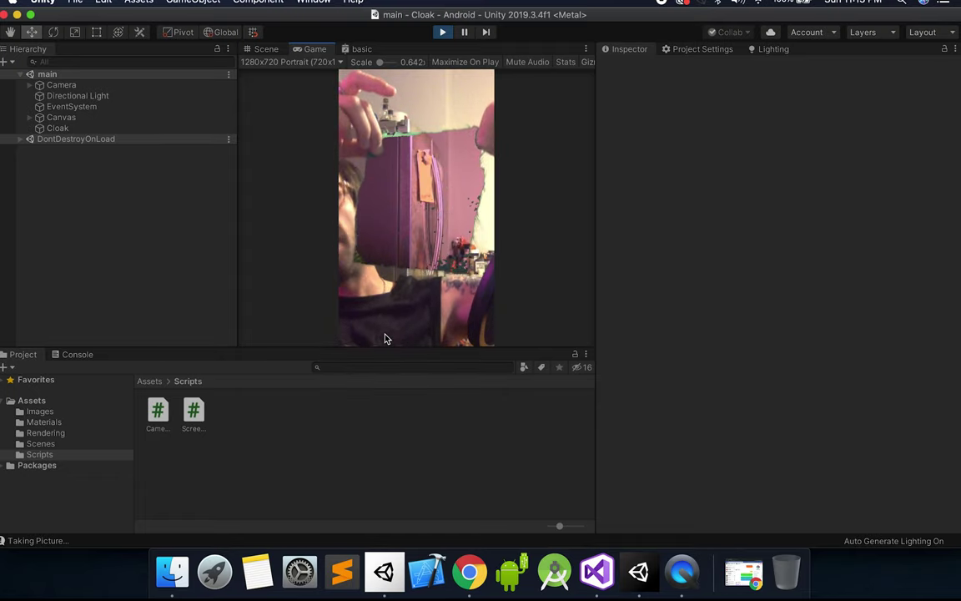
key(super+shift+c)
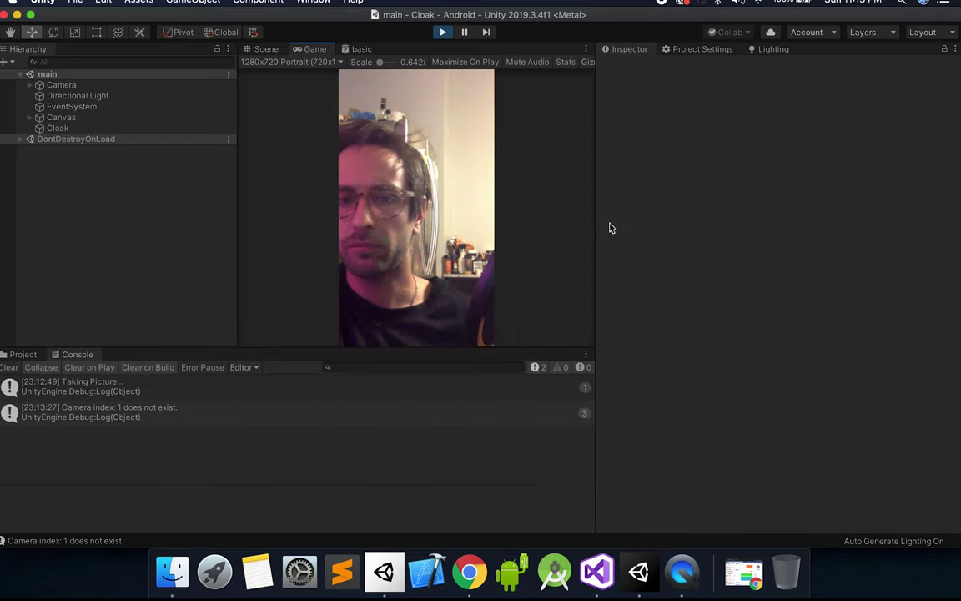